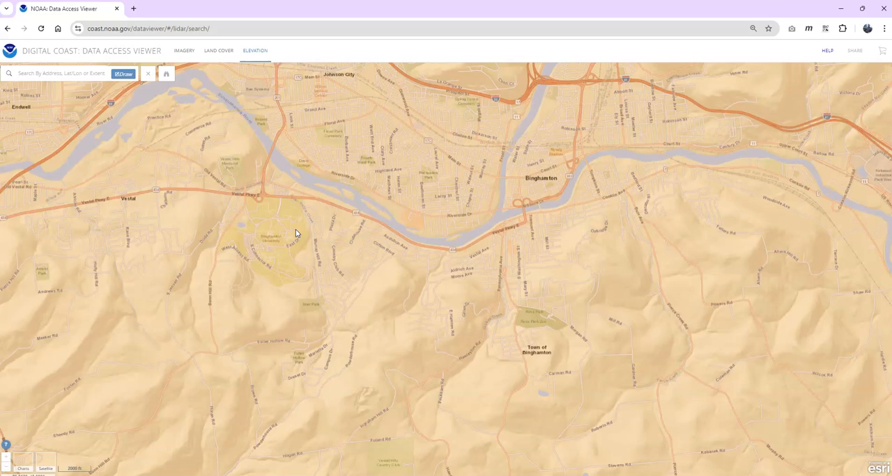
Draw a rectangular search area around the Binghamton University campus loop on the elevation map
{"action": "scroll", "coordinate": [327, 265], "scroll_direction": "up", "scroll_amount": 2}
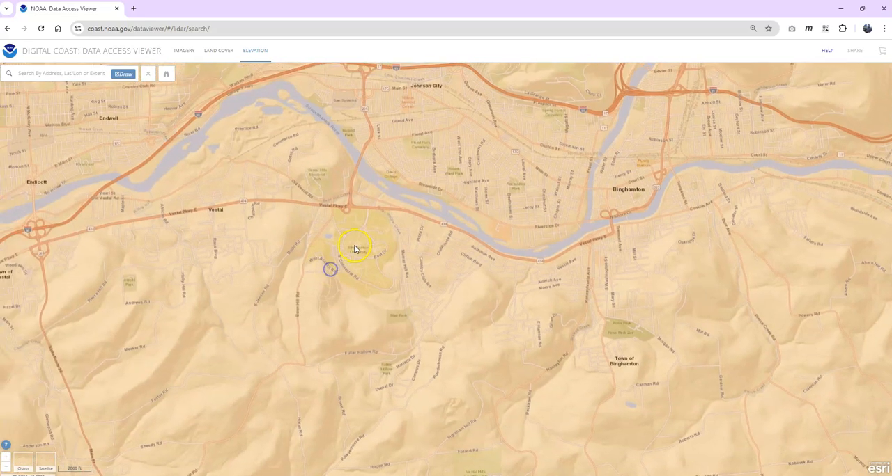
{"action": "scroll", "coordinate": [354, 248], "scroll_direction": "up", "scroll_amount": 2}
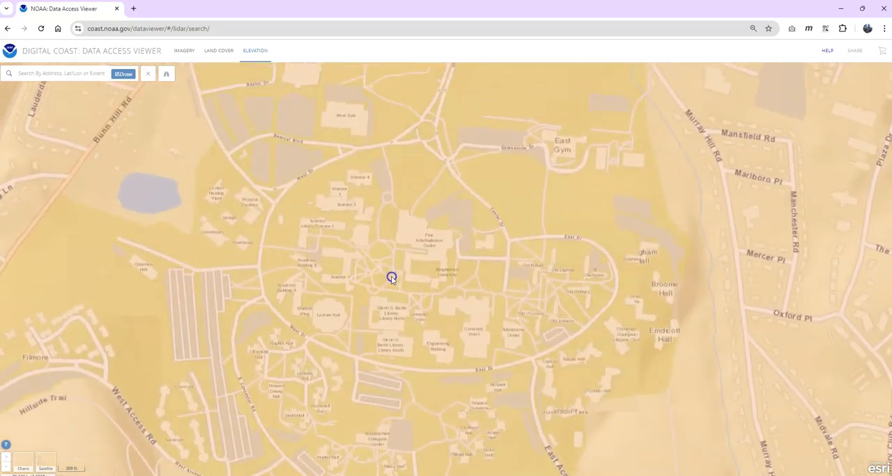
{"action": "left_click", "coordinate": [123, 74]}
{"action": "mouse_move", "coordinate": [223, 127]}
{"action": "left_mouse_down"}
{"action": "mouse_move", "coordinate": [564, 398]}
{"action": "mouse_move", "coordinate": [662, 413]}
{"action": "left_mouse_up"}
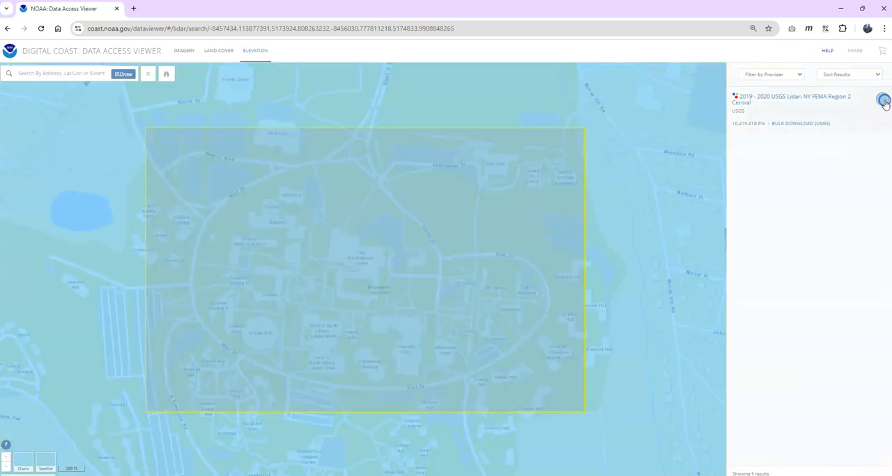
Add the 2019 - 2020 USGS Lidar: NY FEMA Region 2 Central dataset to the cart and proceed to its provisioning options
{"action": "left_click", "coordinate": [883, 102]}
{"action": "left_click", "coordinate": [883, 54]}
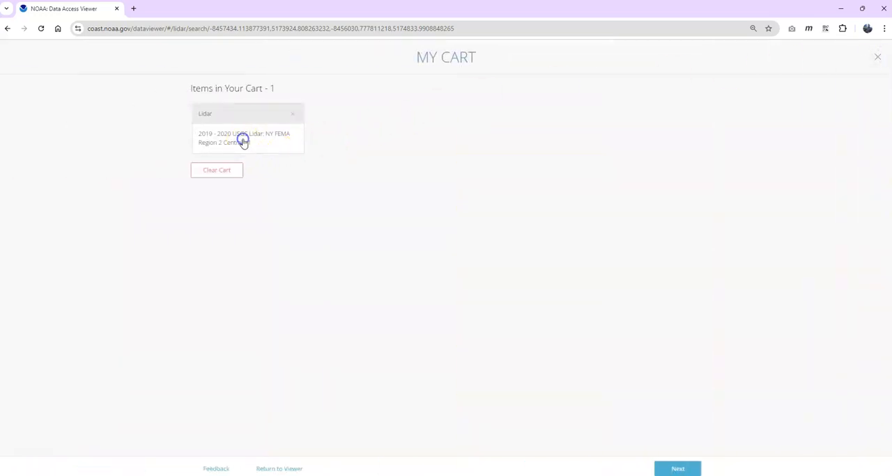
{"action": "left_click", "coordinate": [669, 467]}
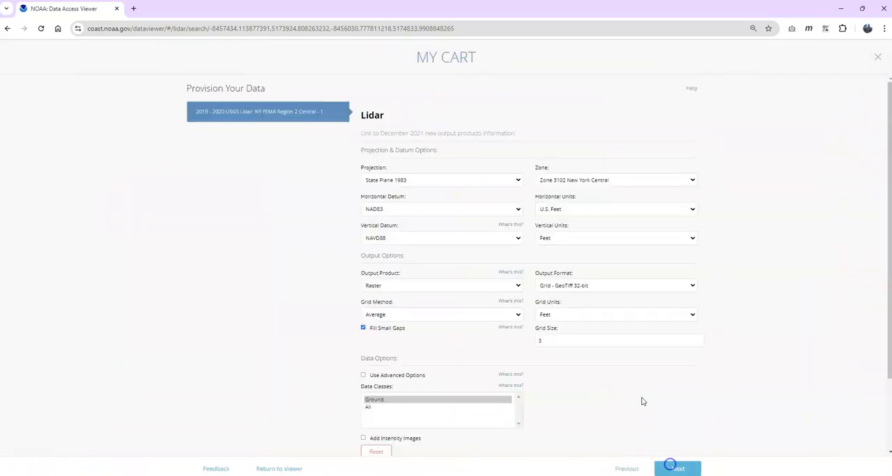
Set the lidar projection to UTM Zone 18 Range 078W-072W with NAD83 horizontal datum, and both horizontal and vertical units in meters
{"action": "left_click", "coordinate": [516, 180]}
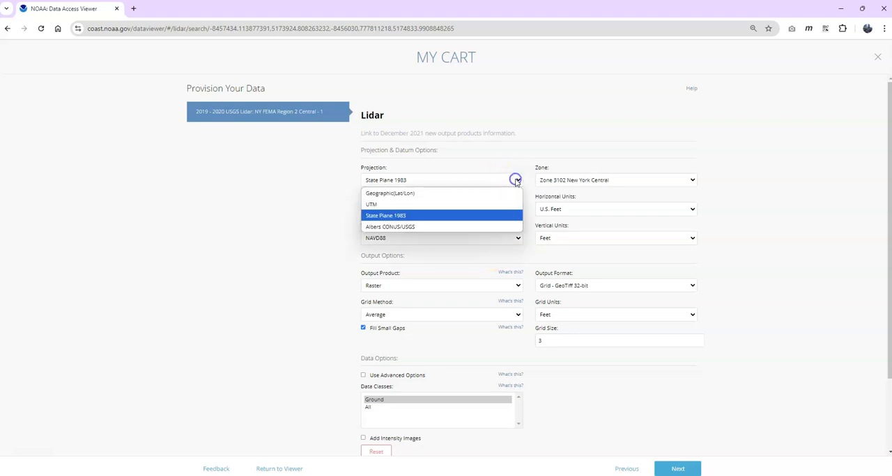
{"action": "left_click", "coordinate": [486, 204]}
{"action": "left_click", "coordinate": [578, 179]}
{"action": "left_click", "coordinate": [579, 181]}
{"action": "left_click", "coordinate": [587, 209]}
{"action": "left_click", "coordinate": [588, 210]}
{"action": "left_click", "coordinate": [473, 209]}
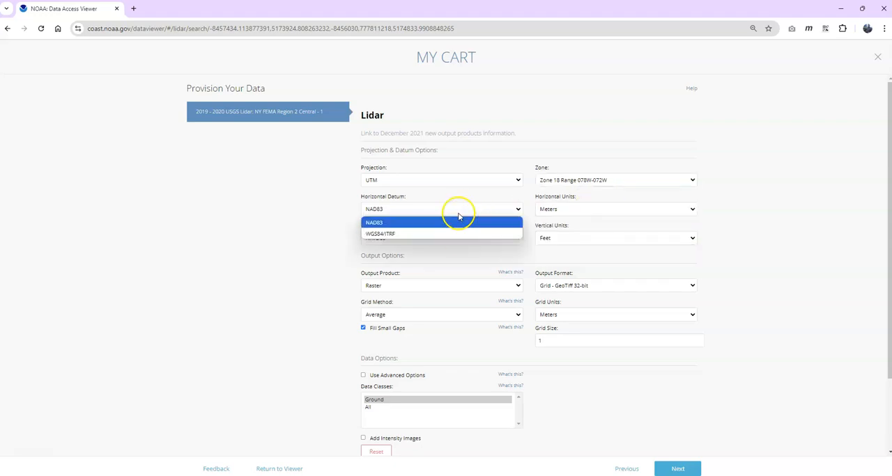
{"action": "left_click", "coordinate": [451, 200]}
{"action": "left_click", "coordinate": [576, 240]}
{"action": "left_click", "coordinate": [567, 259]}
Set the output product to Point in Points - LAS format with all data classes, and continue to the delivery details
{"action": "left_click", "coordinate": [444, 285]}
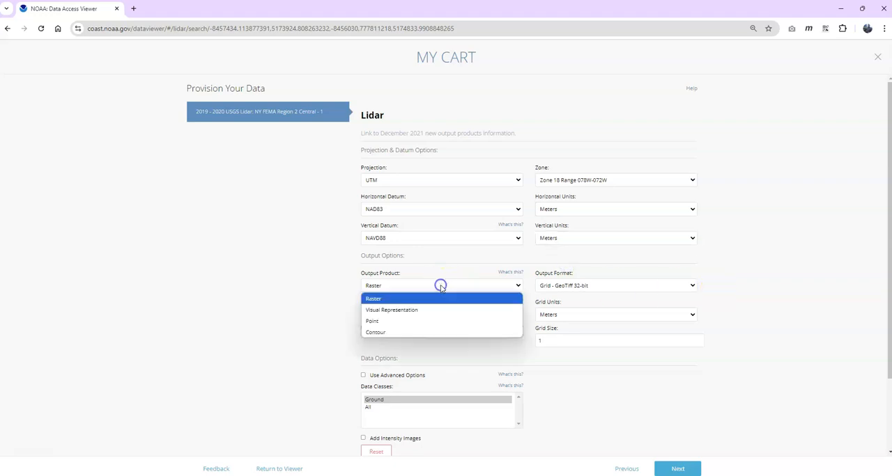
{"action": "left_click", "coordinate": [412, 321]}
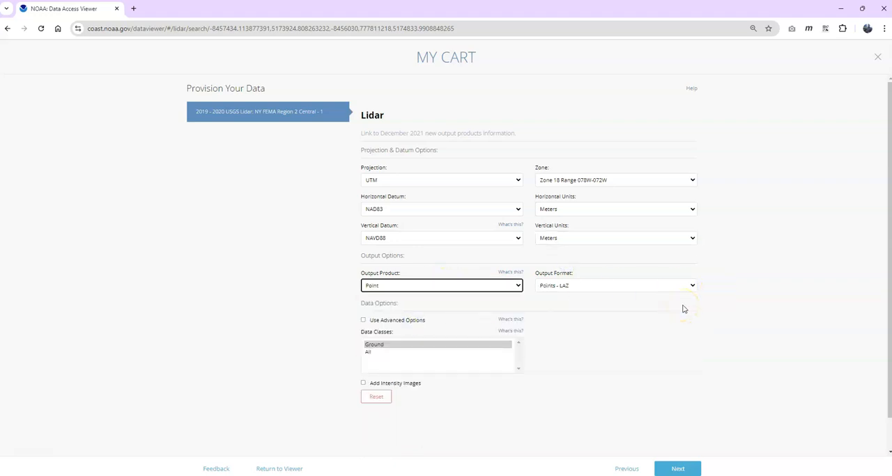
{"action": "left_click", "coordinate": [656, 287]}
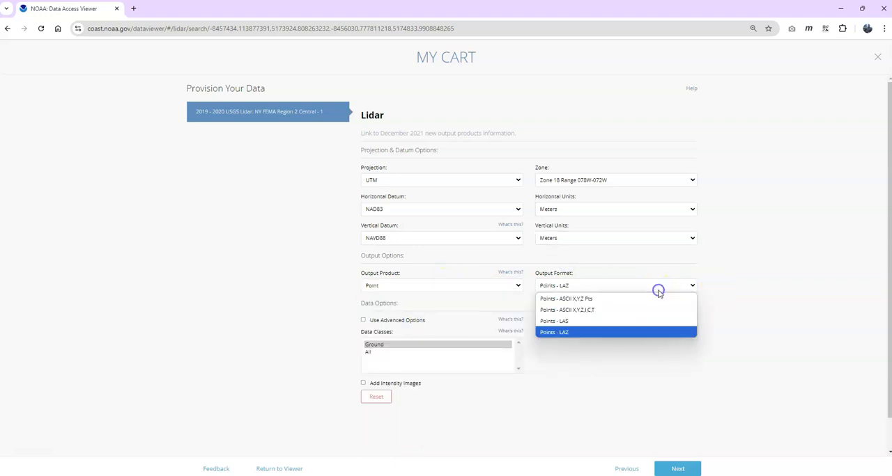
{"action": "left_click", "coordinate": [646, 333]}
{"action": "scroll", "coordinate": [642, 361], "scroll_direction": "down", "scroll_amount": 1}
{"action": "left_click", "coordinate": [585, 251]}
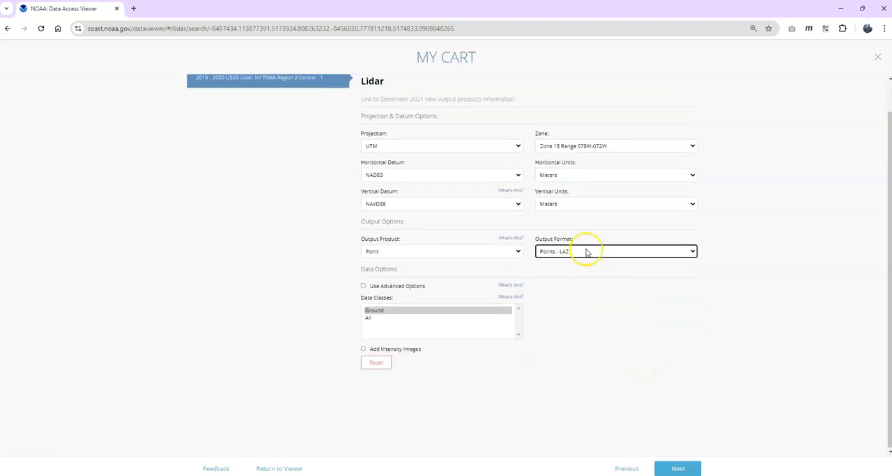
{"action": "left_click", "coordinate": [576, 287]}
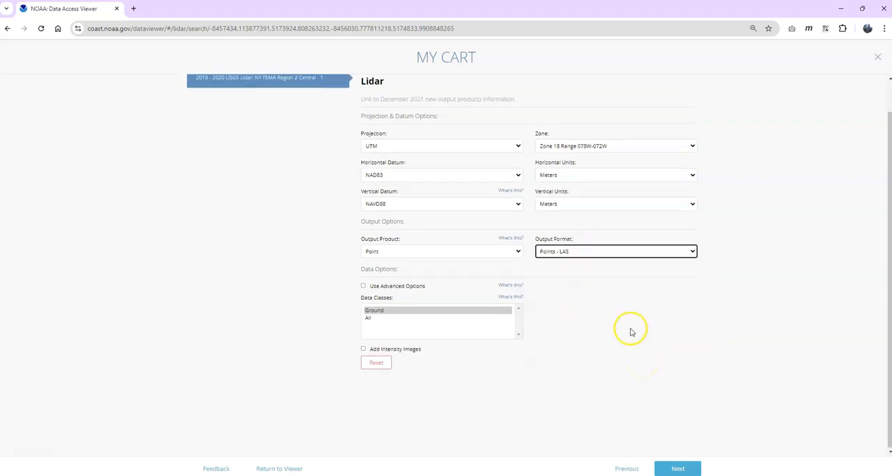
{"action": "left_click", "coordinate": [375, 319]}
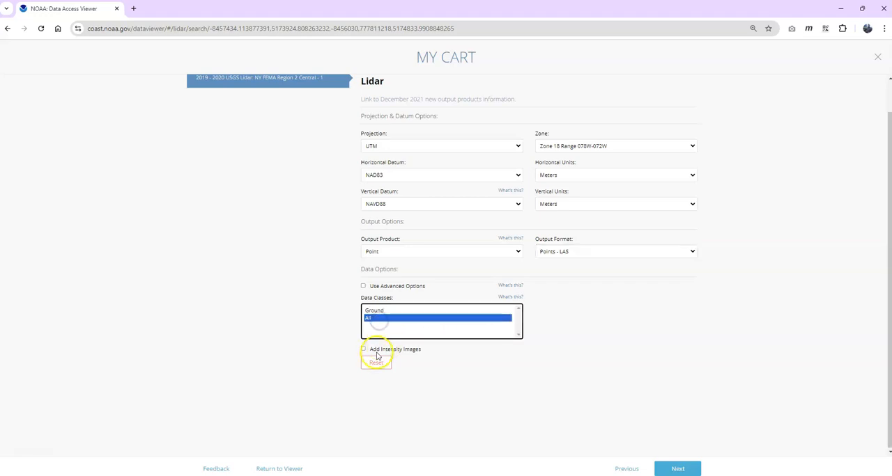
{"action": "left_click", "coordinate": [677, 469]}
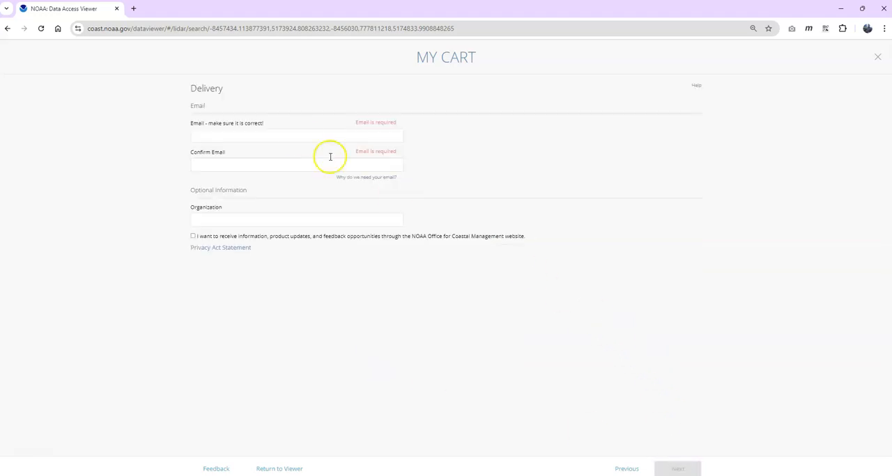
Enter and confirm the delivery e-mail address, and submit the lidar data request
{"action": "left_click", "coordinate": [295, 137]}
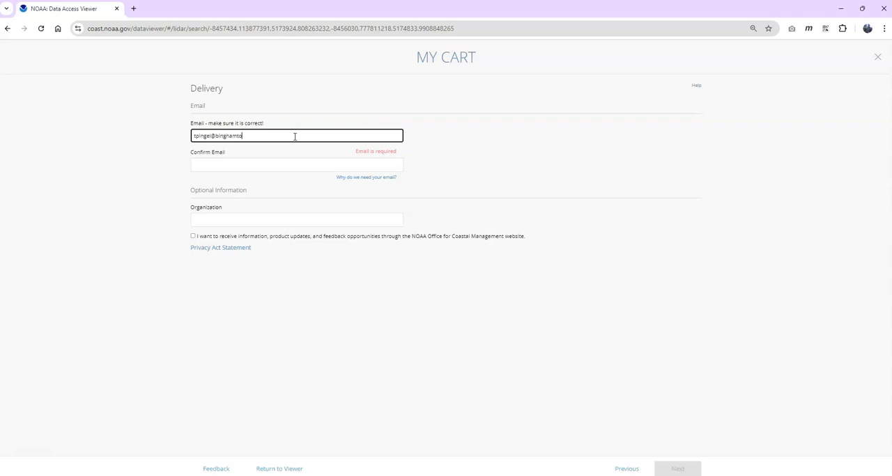
{"action": "key", "text": "ctrl+a"}
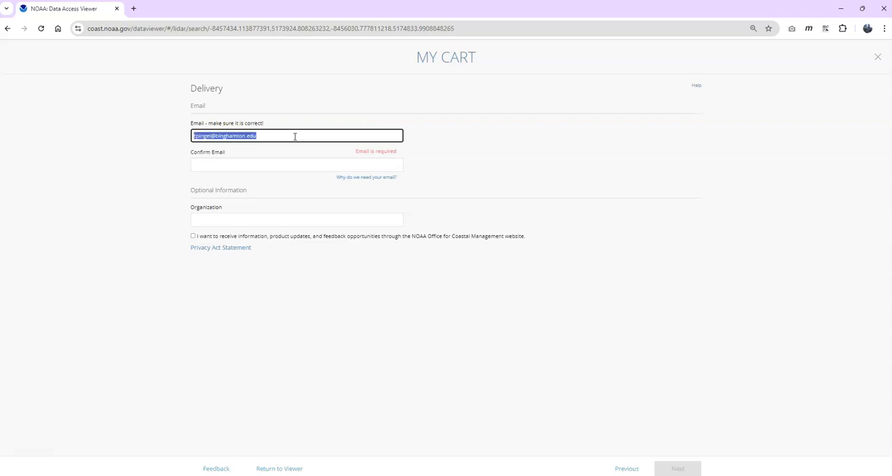
{"action": "left_click", "coordinate": [231, 166]}
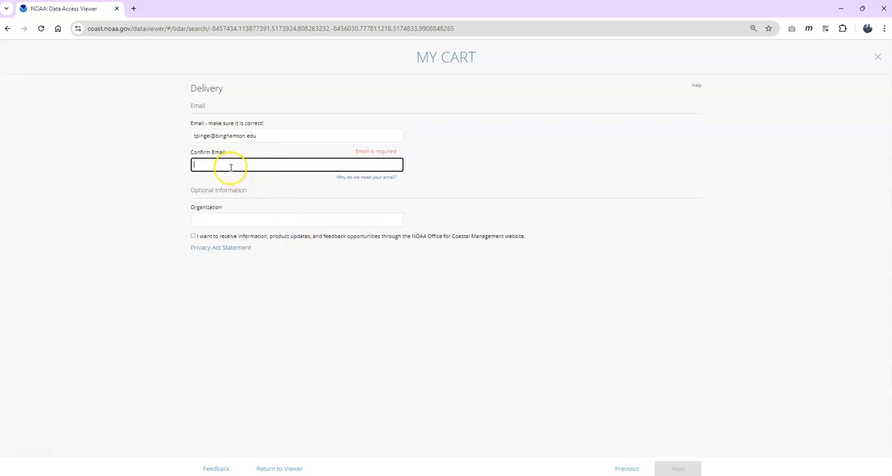
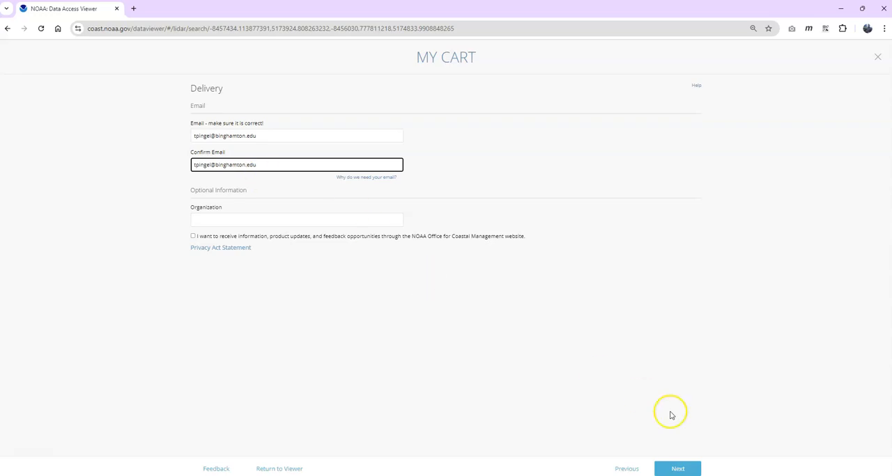
{"action": "left_click", "coordinate": [677, 469]}
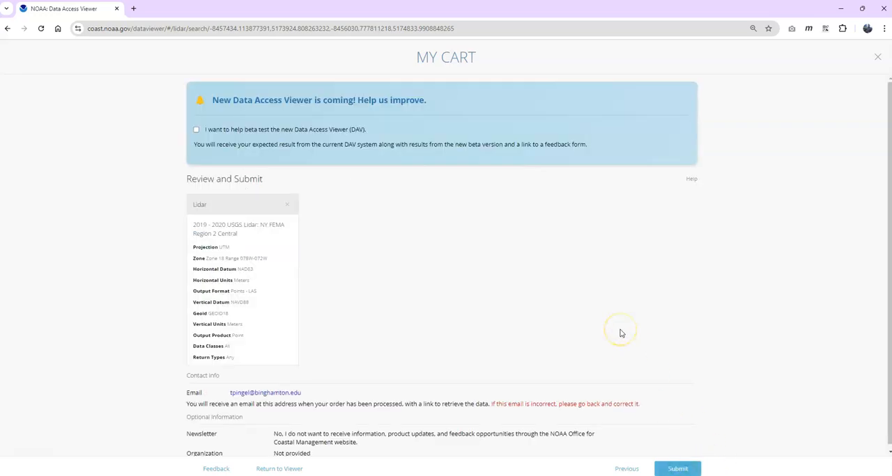
{"action": "left_click", "coordinate": [677, 469]}
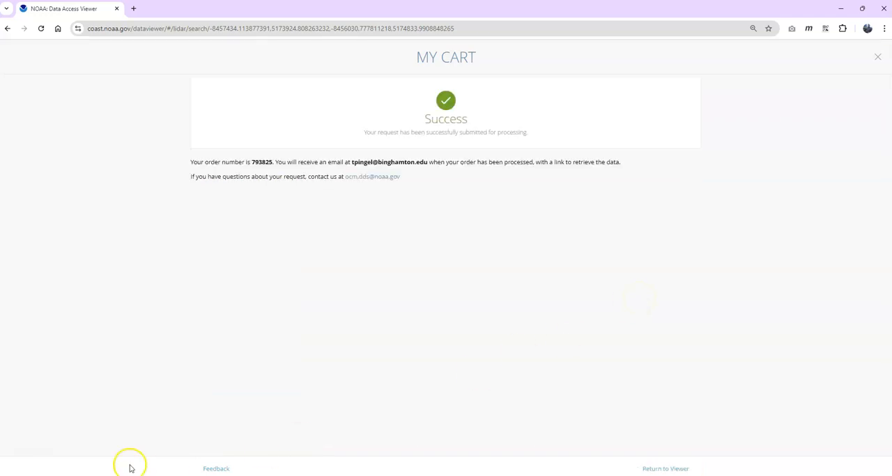
Shrink the browser window and save the current Data Access Viewer search page as a desktop shortcut
{"action": "right_click", "coordinate": [8, 28]}
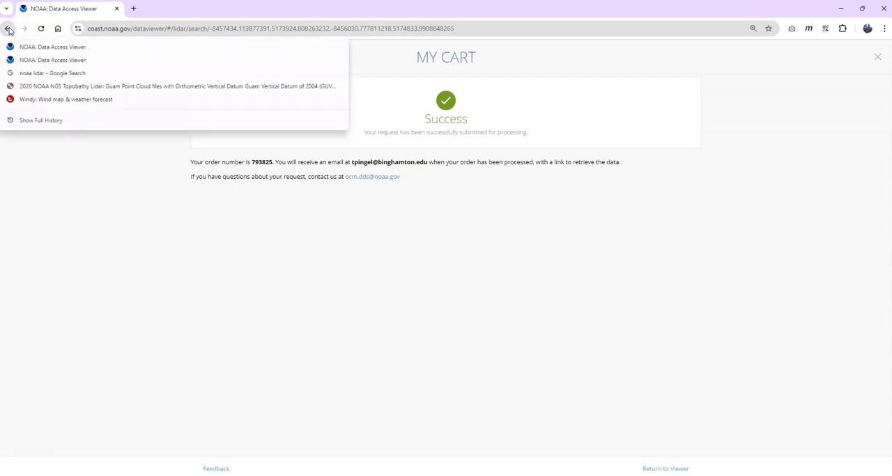
{"action": "left_click", "coordinate": [428, 7]}
{"action": "left_click_drag", "start_coordinate": [428, 7], "coordinate": [418, 63]}
{"action": "left_click_drag", "start_coordinate": [277, 84], "coordinate": [775, 111]}
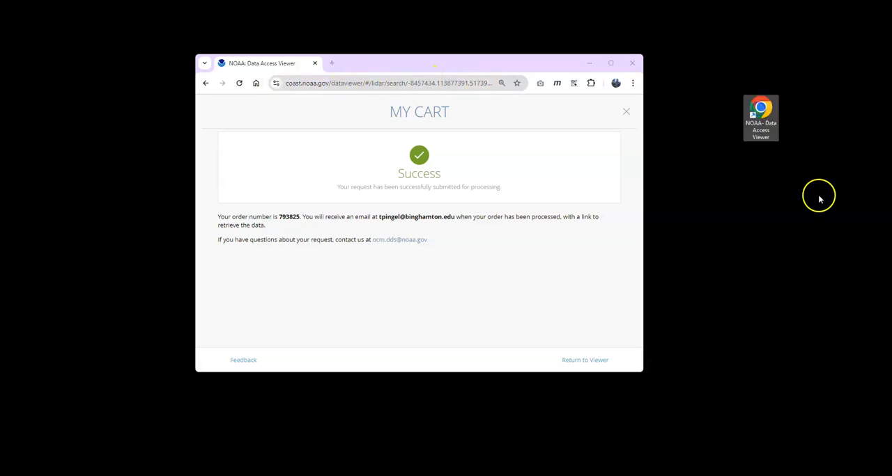
Close the browser, reopen the saved search area from the desktop shortcut to check it, and close it again
{"action": "left_click", "coordinate": [632, 63]}
{"action": "double_click", "coordinate": [762, 108]}
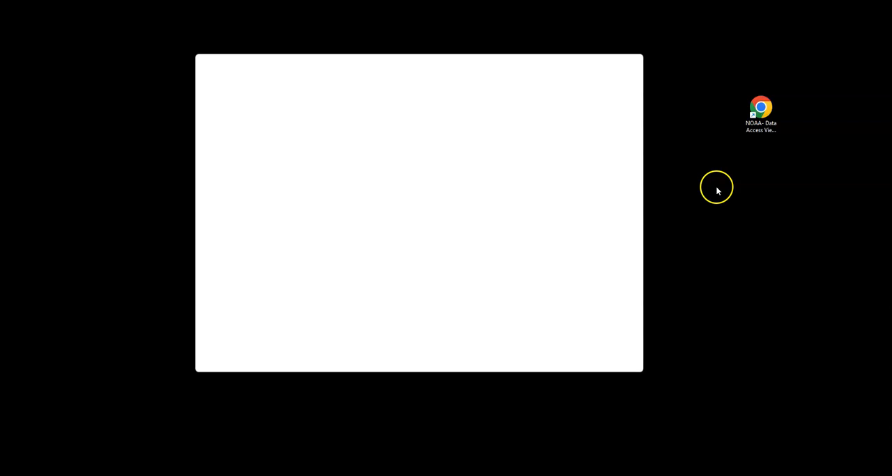
{"action": "left_click", "coordinate": [611, 62]}
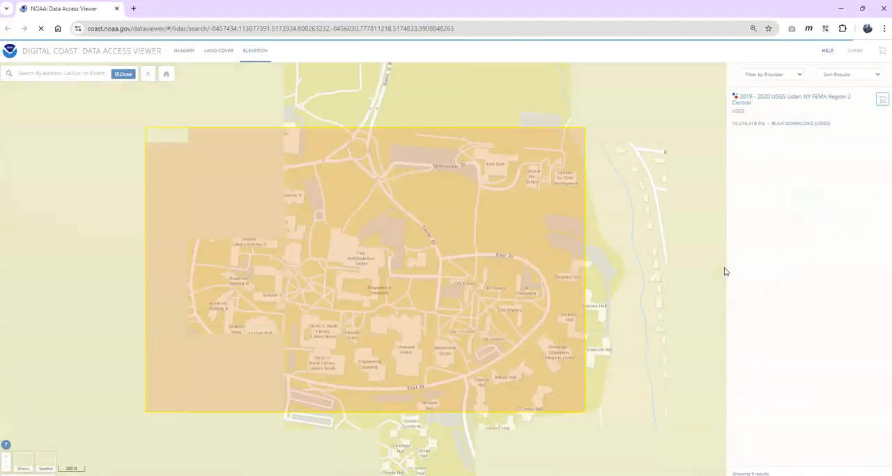
{"action": "left_click", "coordinate": [730, 268]}
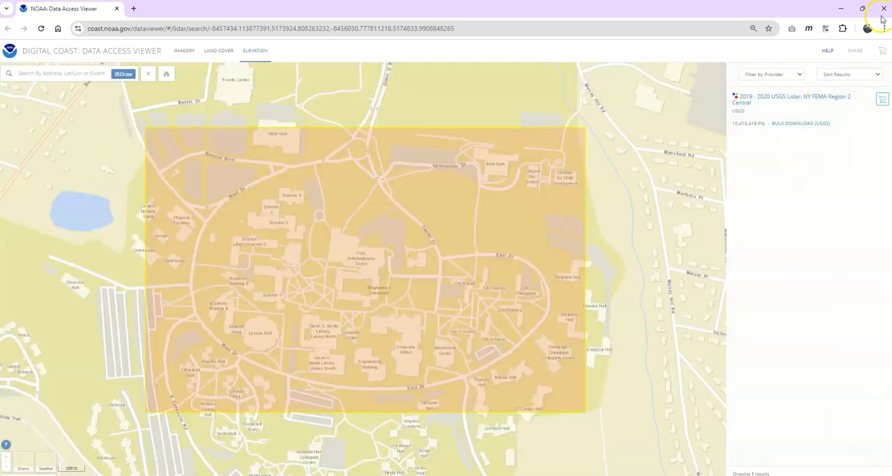
{"action": "left_click", "coordinate": [885, 9]}
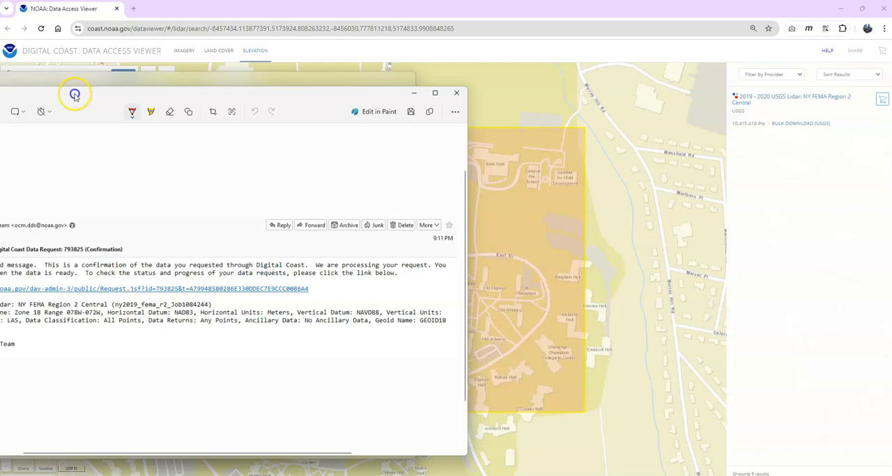
Save the download ny2019_fema_r2_Job1084244.zip in the desktop lidar folder and show it in that folder
{"action": "left_click_drag", "start_coordinate": [74, 91], "coordinate": [0, 86]}
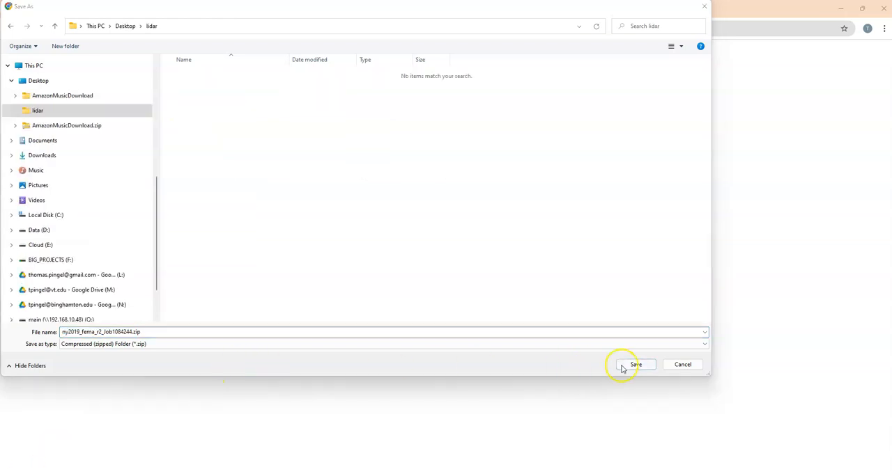
{"action": "left_click", "coordinate": [634, 365]}
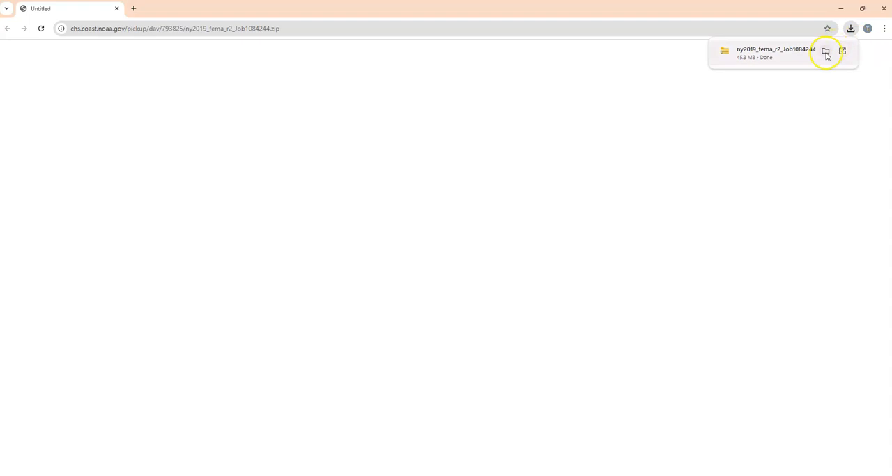
{"action": "left_click", "coordinate": [826, 52]}
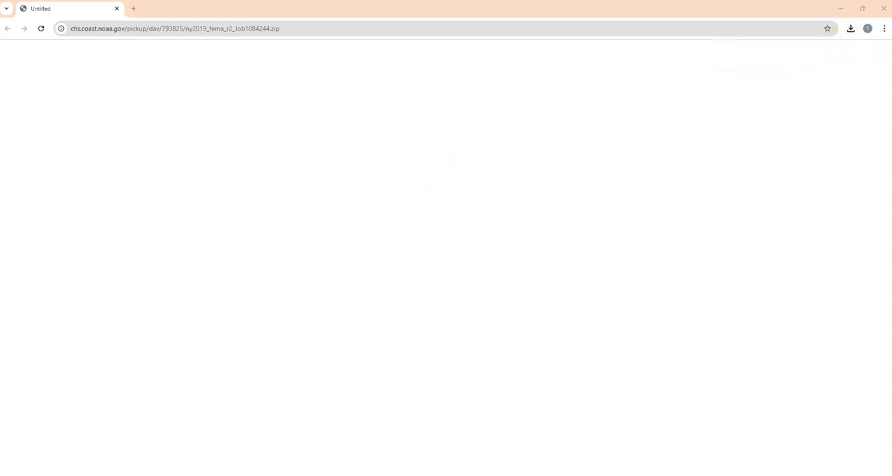
Extract ny2019_fema_r2_Job1084244.zip with 7-Zip directly into the lidar folder
{"action": "left_click", "coordinate": [335, 164]}
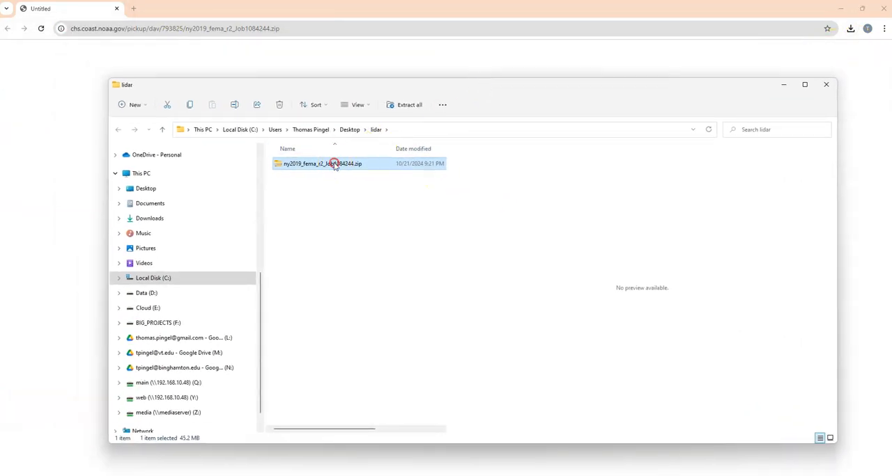
{"action": "right_click", "coordinate": [334, 164]}
{"action": "left_click", "coordinate": [376, 368]}
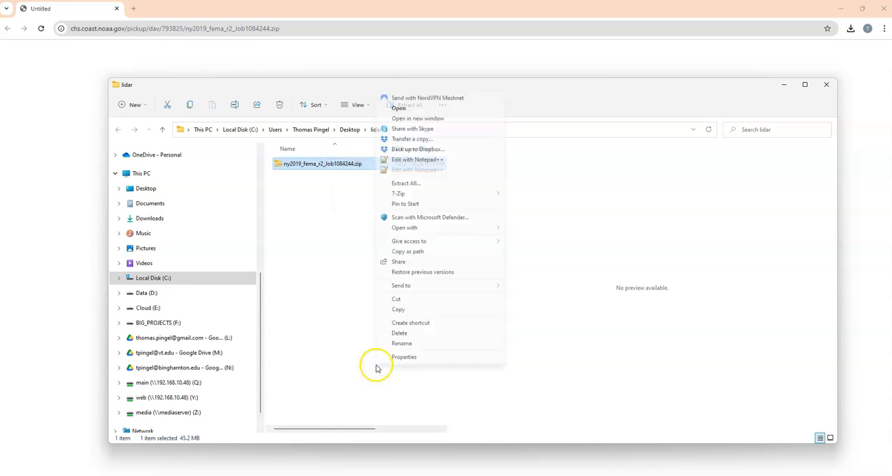
{"action": "mouse_move", "coordinate": [404, 194]}
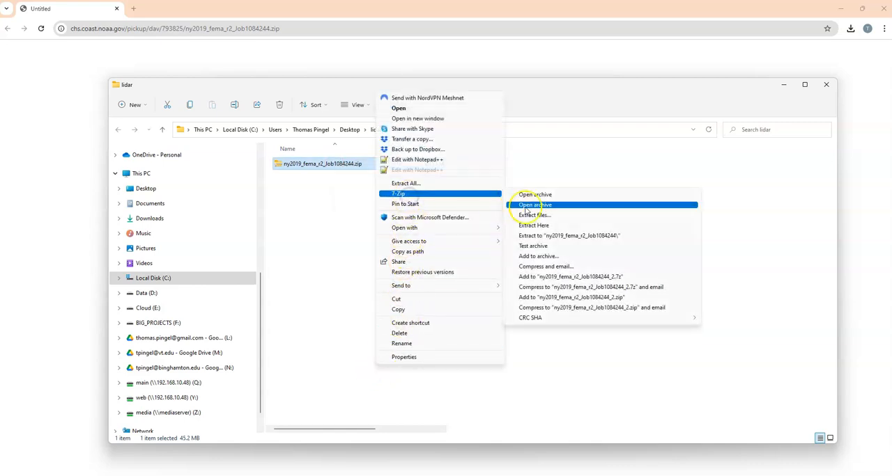
{"action": "left_click", "coordinate": [535, 225]}
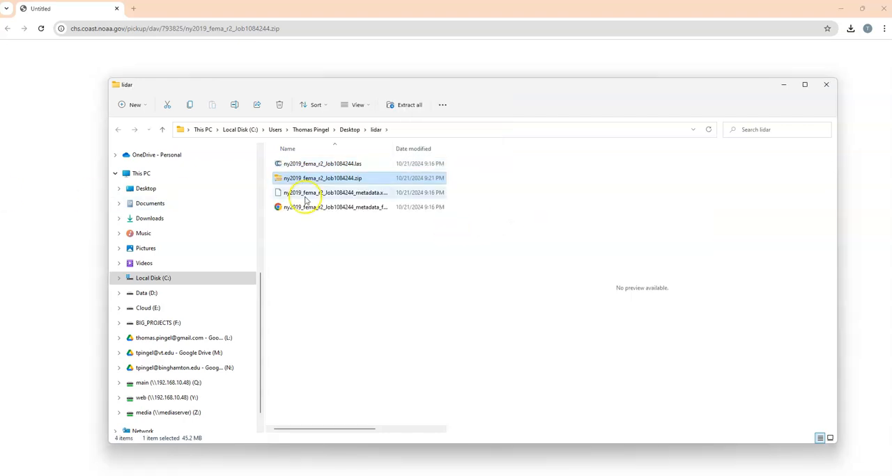
Select the extracted ny2019_fema_r2_Job1084244.las file and switch to CloudCompare
{"action": "left_click", "coordinate": [324, 164]}
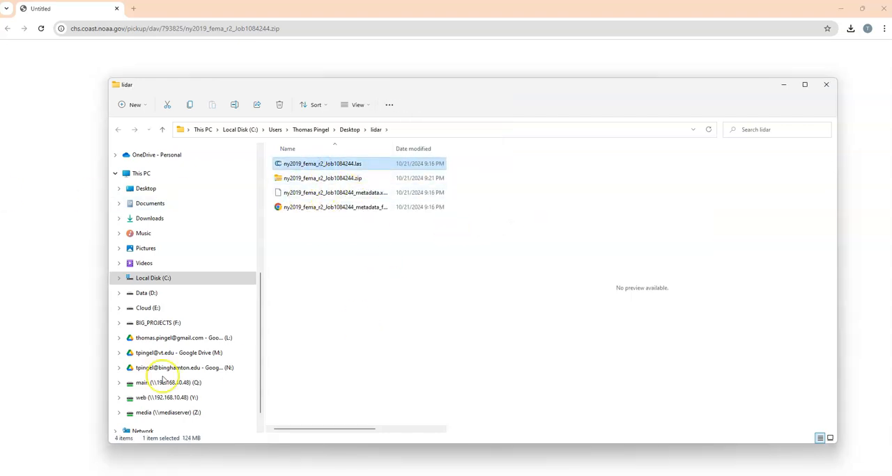
{"action": "left_click", "coordinate": [14, 475]}
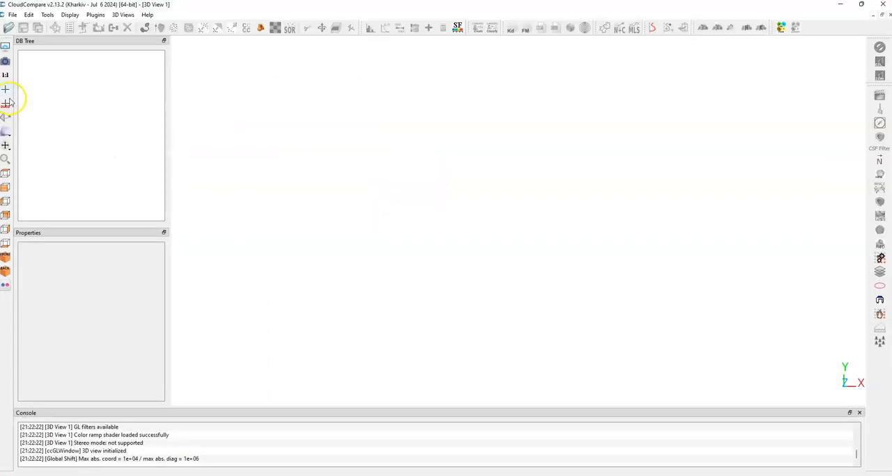
Load ny2019_fema_r2_Job1084244.las from the lidar folder with all standard fields and the automatic global shift of -419000, -4659000, 0
{"action": "left_click_drag", "start_coordinate": [202, 8], "coordinate": [390, 261]}
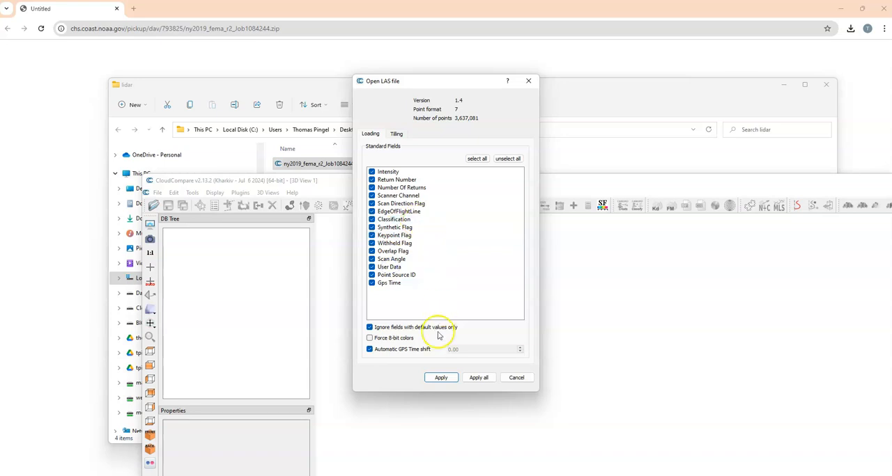
{"action": "left_click", "coordinate": [439, 382]}
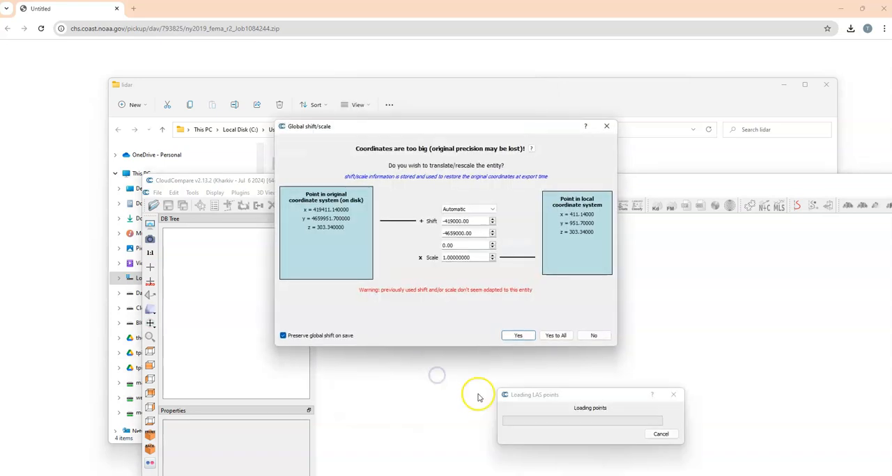
{"action": "left_click", "coordinate": [521, 335]}
{"action": "left_click_drag", "start_coordinate": [456, 184], "coordinate": [353, 53]}
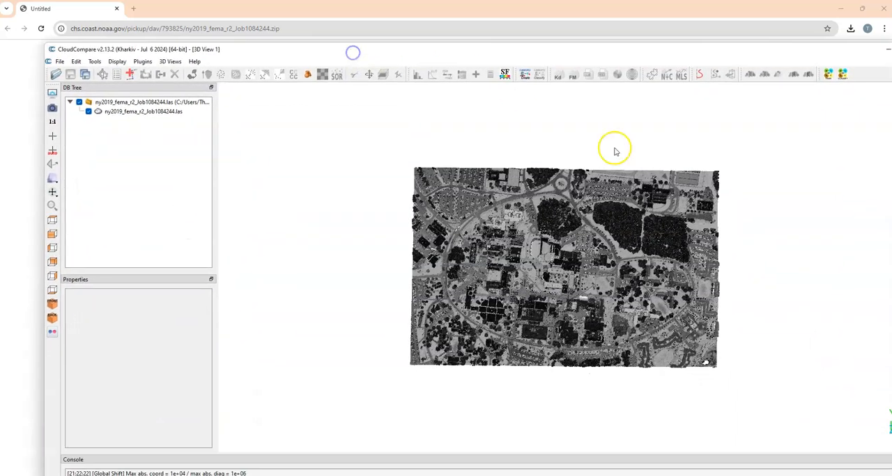
{"action": "scroll", "coordinate": [577, 296], "scroll_direction": "up", "scroll_amount": 3}
Export the loaded cloud's Z coordinate to a scalar field and tilt the view to see the elevation colouring in perspective
{"action": "left_click", "coordinate": [138, 111]}
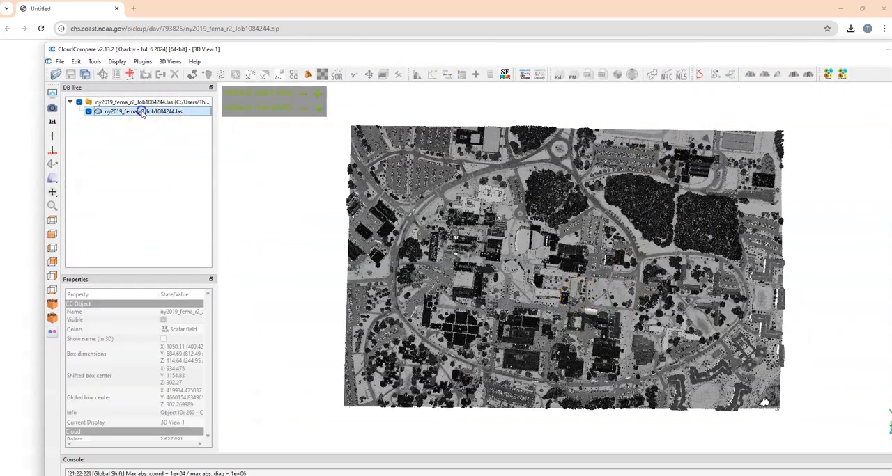
{"action": "left_click", "coordinate": [76, 61]}
{"action": "mouse_move", "coordinate": [113, 165]}
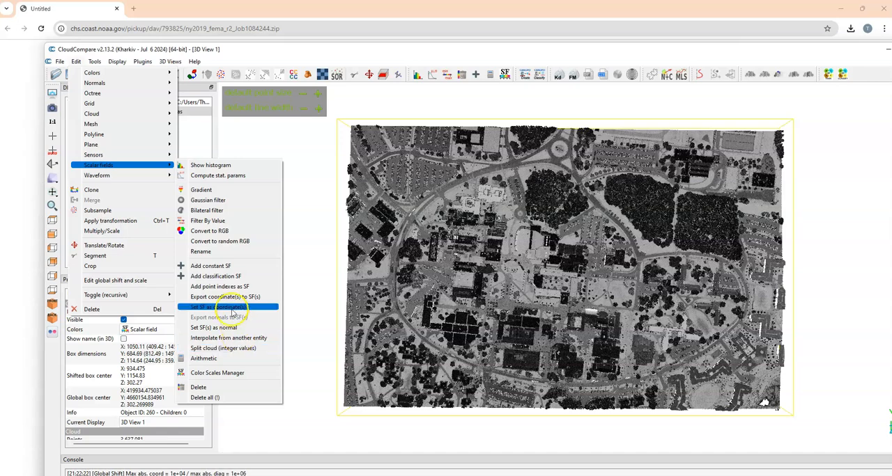
{"action": "left_click", "coordinate": [232, 298]}
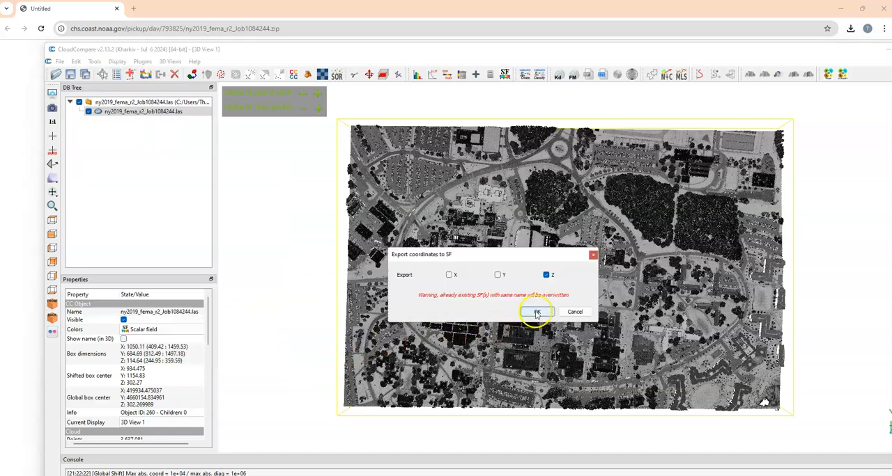
{"action": "left_click", "coordinate": [537, 311]}
{"action": "left_click_drag", "start_coordinate": [490, 373], "coordinate": [723, 204]}
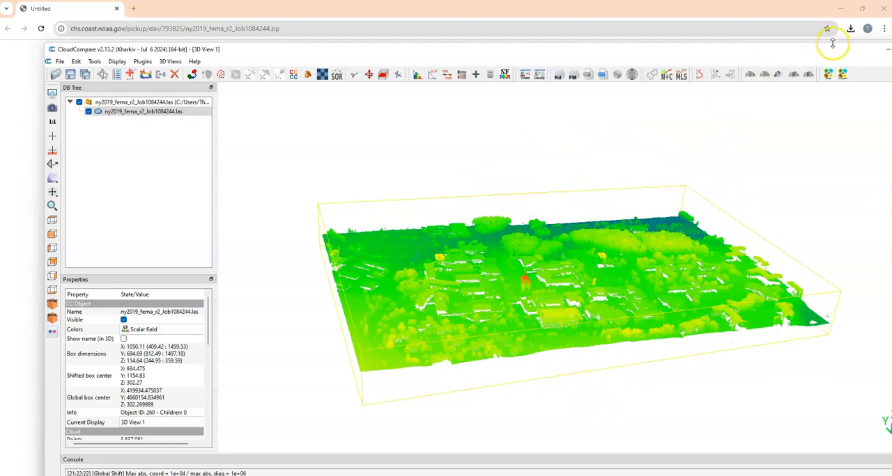
Maximize the CloudCompare window and turn on the EyeDome Lighting filter for the 3D view
{"action": "left_click_drag", "start_coordinate": [742, 49], "coordinate": [644, 54]}
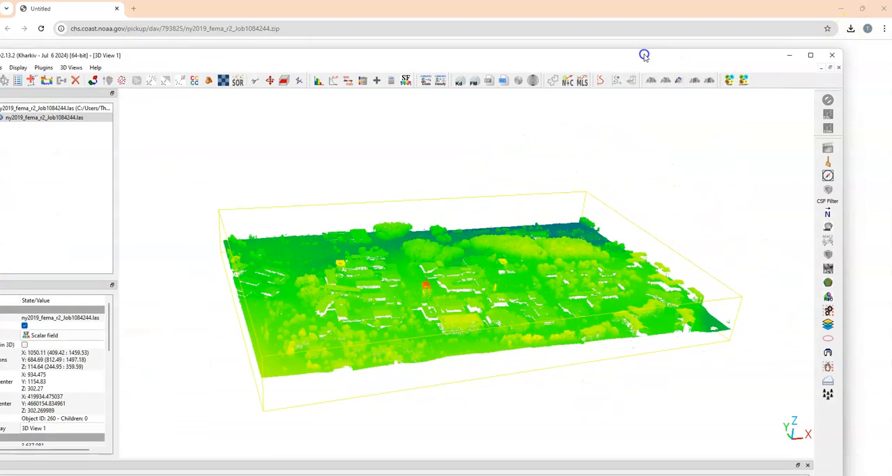
{"action": "left_click", "coordinate": [810, 54]}
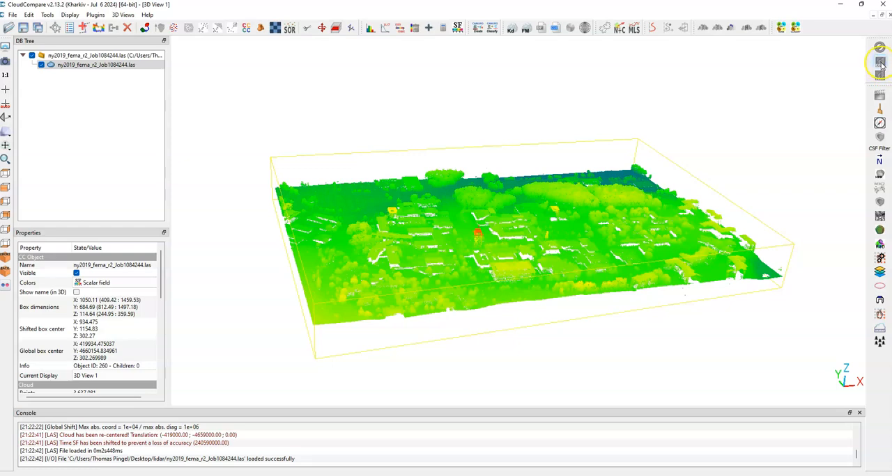
{"action": "left_click", "coordinate": [880, 62]}
{"action": "scroll", "coordinate": [506, 309], "scroll_direction": "up", "scroll_amount": 5}
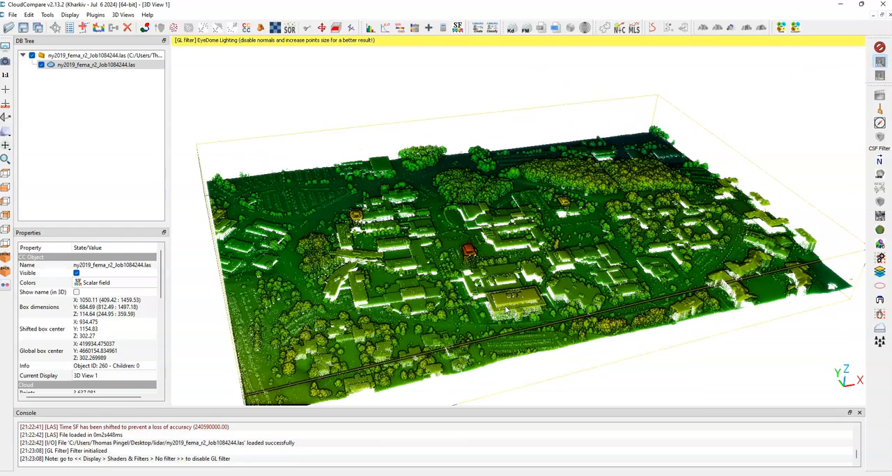
{"action": "left_click_drag", "start_coordinate": [543, 323], "coordinate": [557, 306]}
Narrow the elevation colour saturation range of the cloud to about 269 through 314.5
{"action": "scroll", "coordinate": [166, 300], "scroll_direction": "down", "scroll_amount": 10}
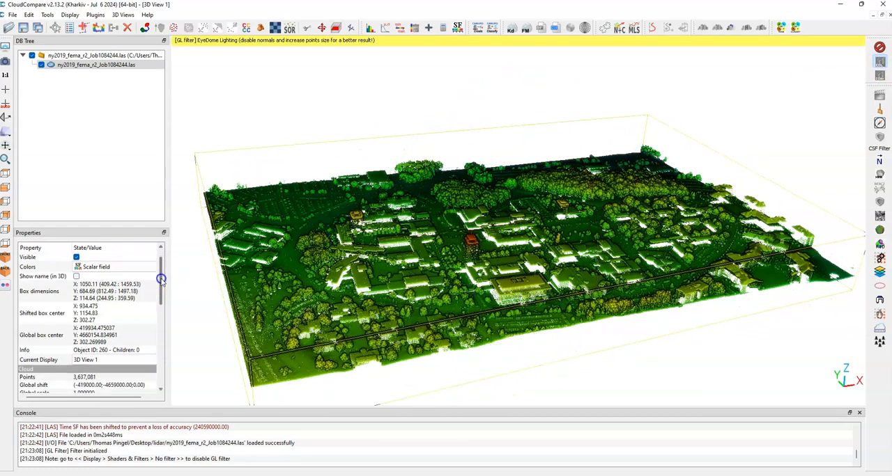
{"action": "scroll", "coordinate": [168, 317], "scroll_direction": "down", "scroll_amount": 5}
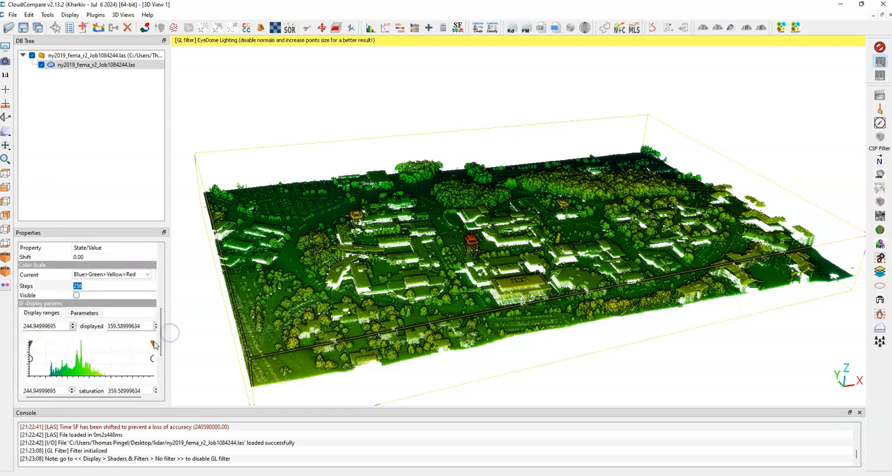
{"action": "left_click_drag", "start_coordinate": [139, 347], "coordinate": [105, 347]}
{"action": "left_click_drag", "start_coordinate": [30, 344], "coordinate": [54, 344]}
{"action": "left_click_drag", "start_coordinate": [533, 317], "coordinate": [608, 320]}
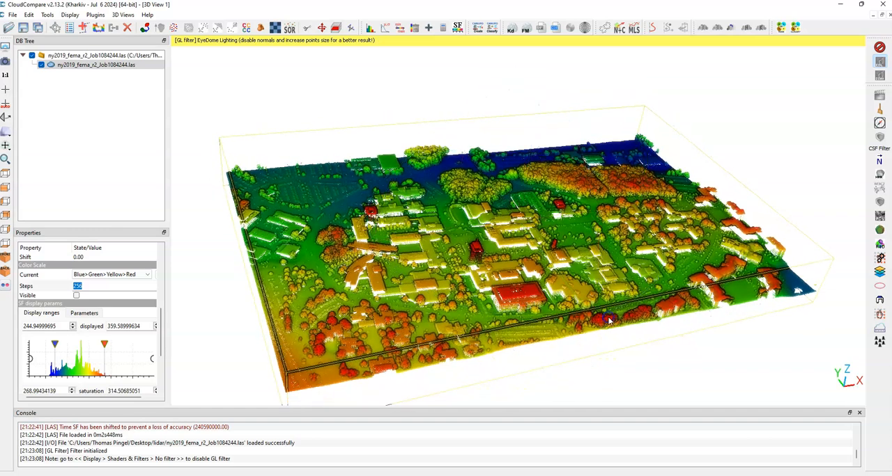